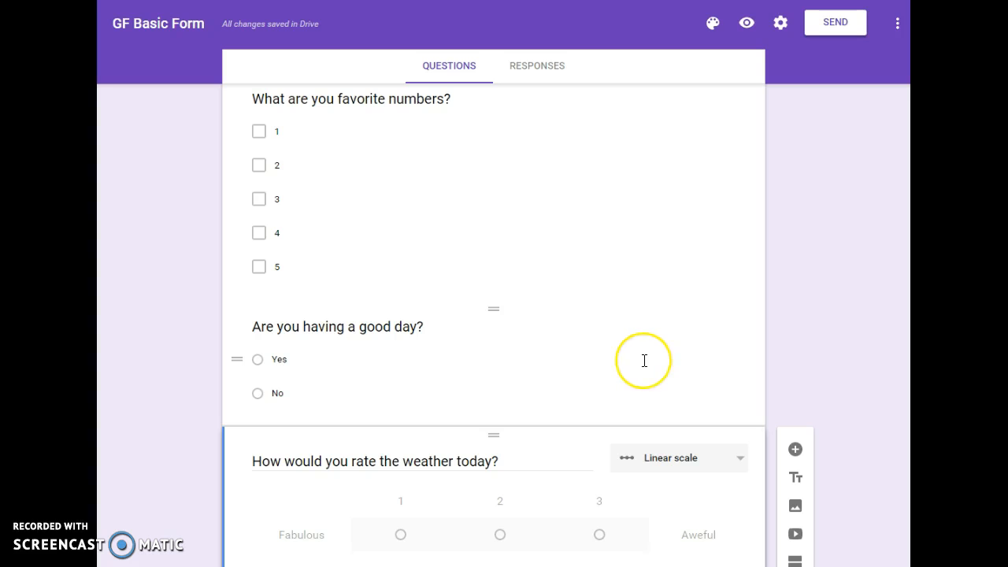
Extend the linear scale of the "How would you rate the weather today?" question to run from 1 to 5
scroll(644, 360, "down", 1)
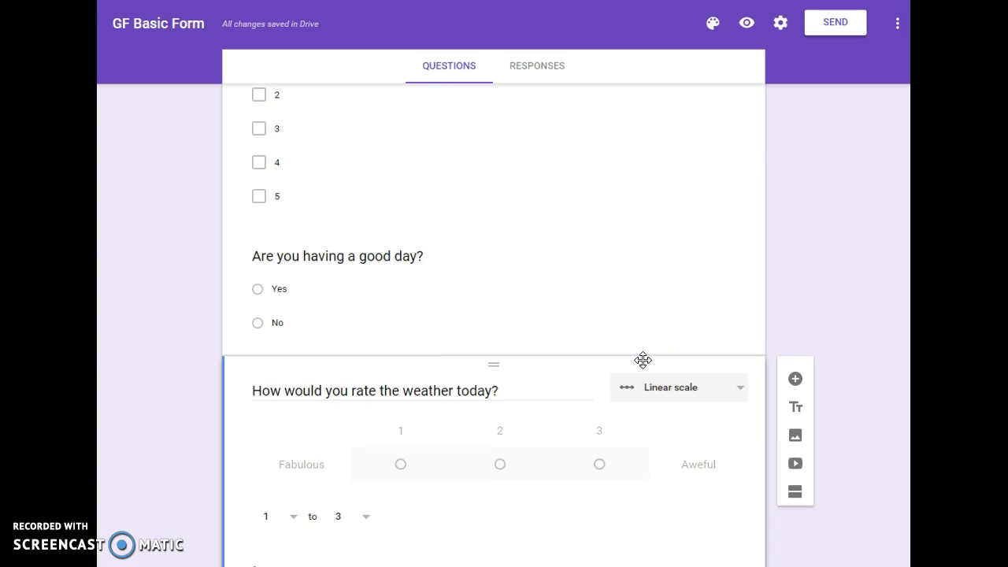
scroll(643, 360, "down", 1)
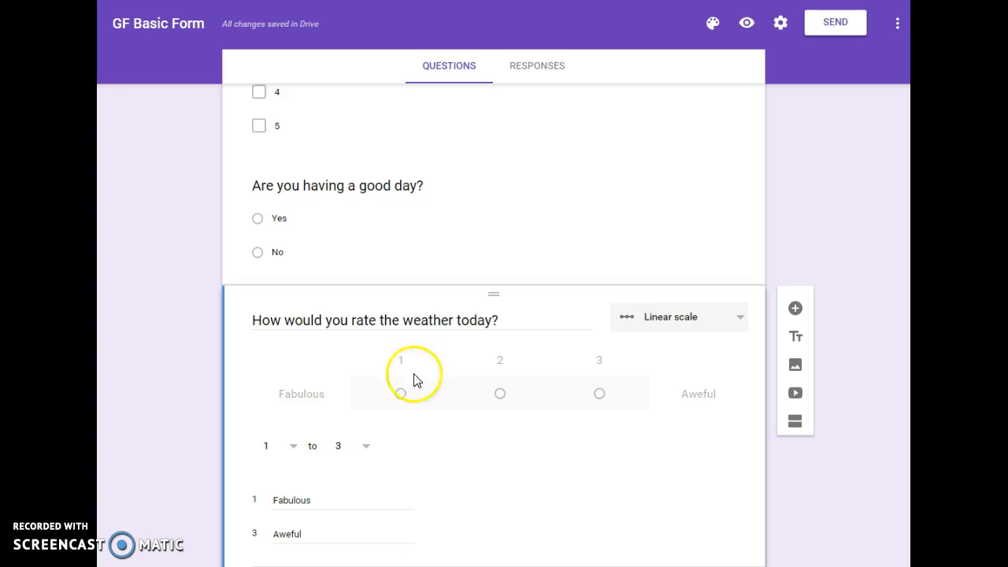
left_click(366, 449)
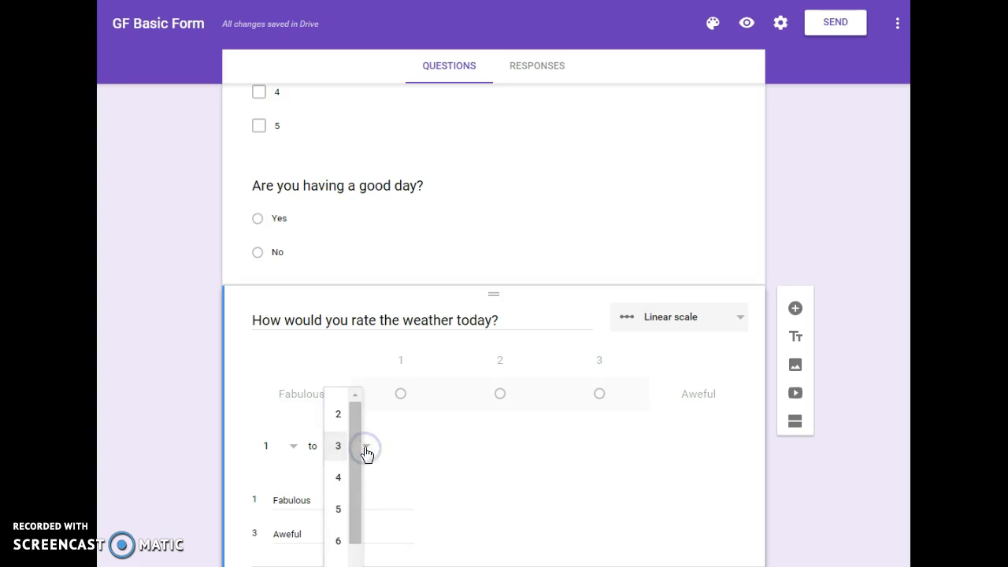
left_click(341, 510)
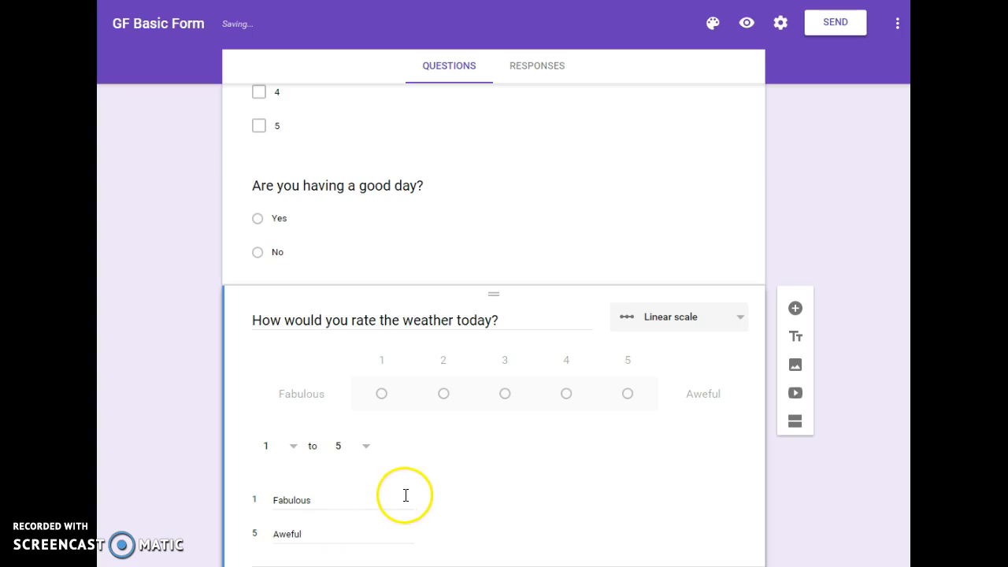
Relabel the weather scale's endpoints, with "awful" for 1 and "fabulous" for 5
scroll(405, 493, "down", 1)
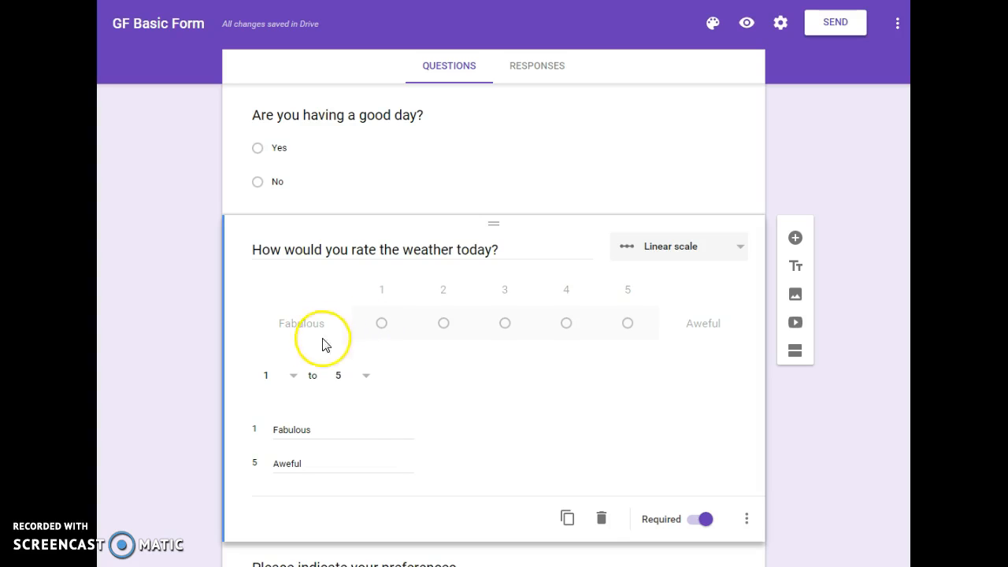
double_click(292, 430)
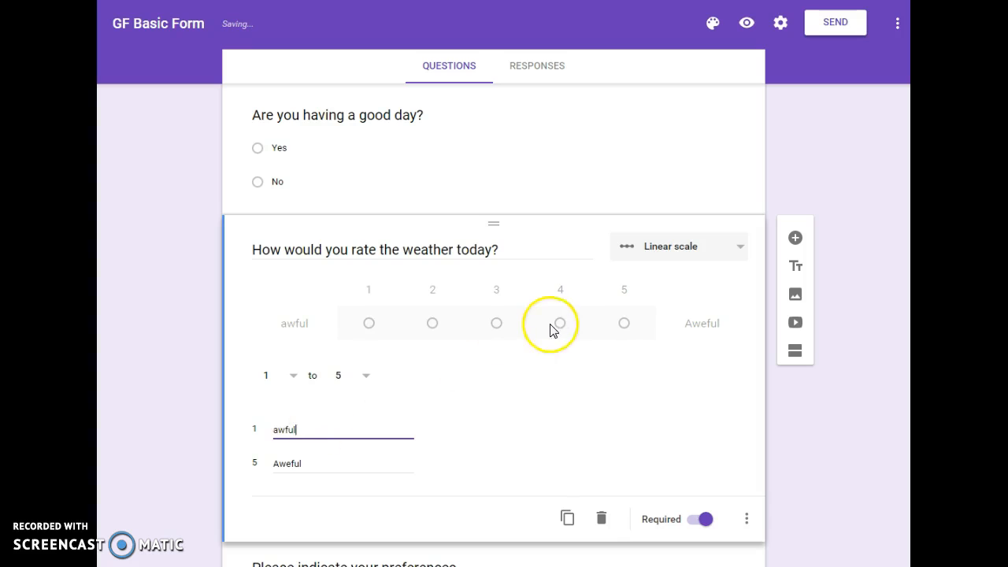
double_click(289, 463)
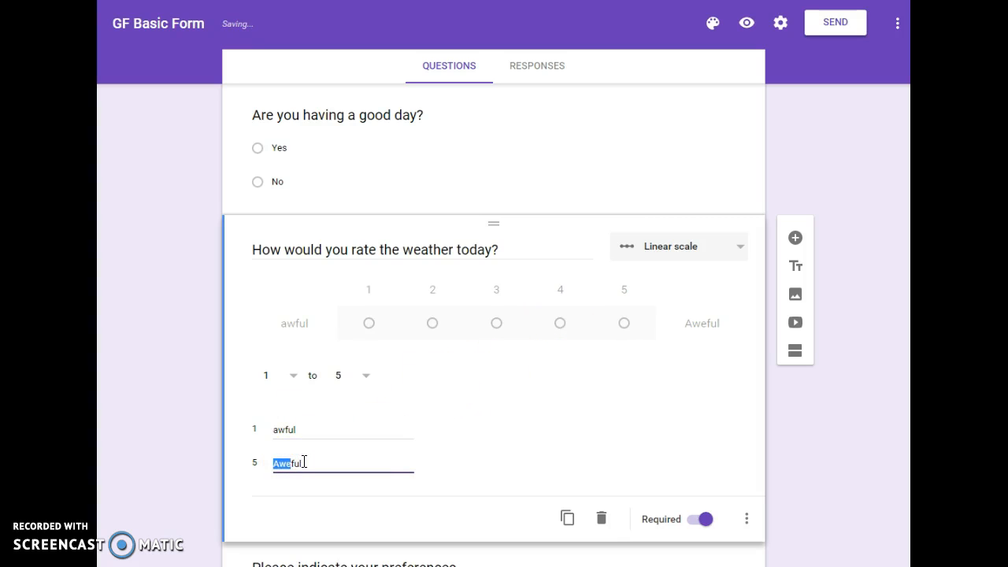
left_click(304, 463)
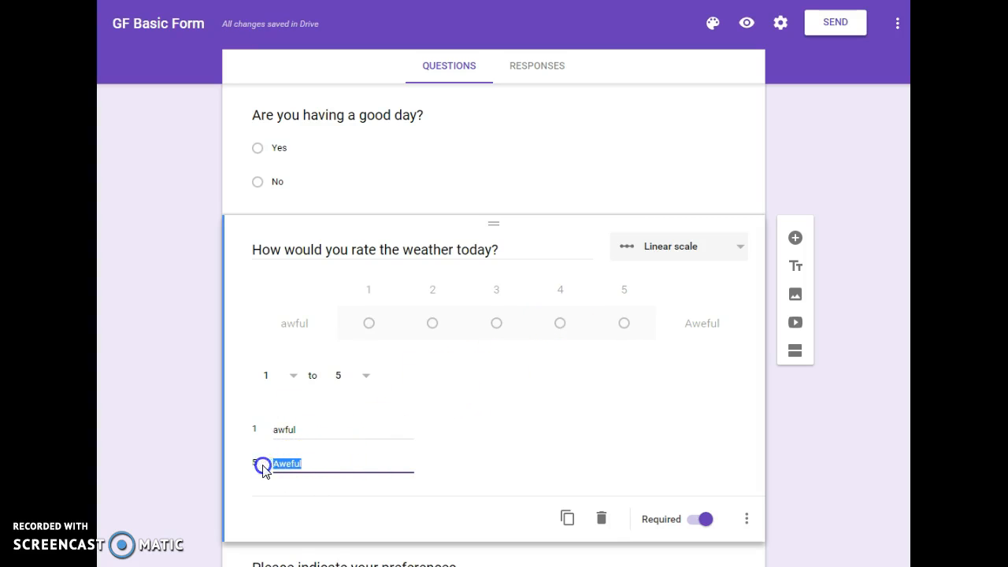
type("fabulous")
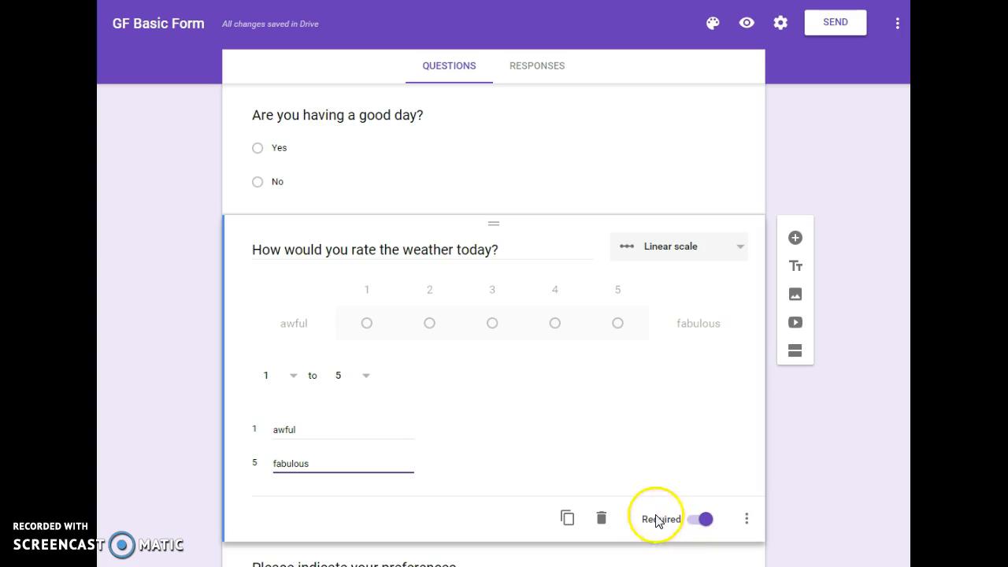
Preview the form to check the weather rating scale, and return to editing
left_click(747, 26)
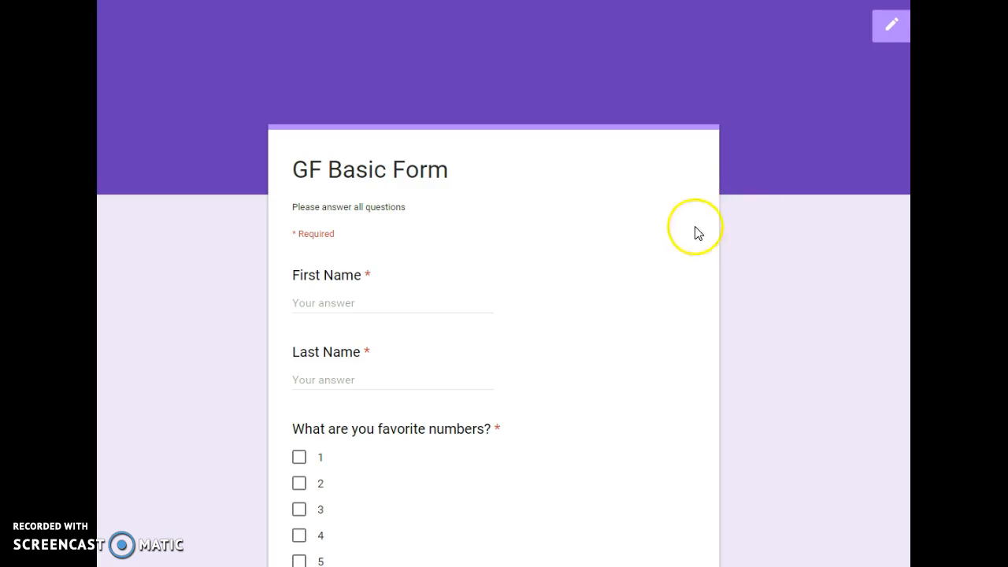
scroll(640, 277, "down", 5)
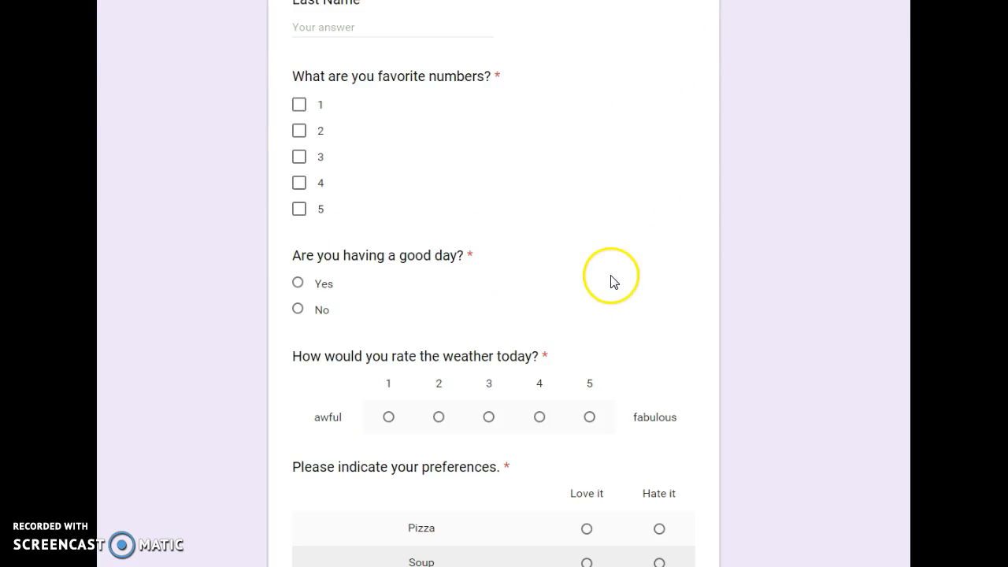
scroll(609, 281, "up", 5)
left_click(893, 29)
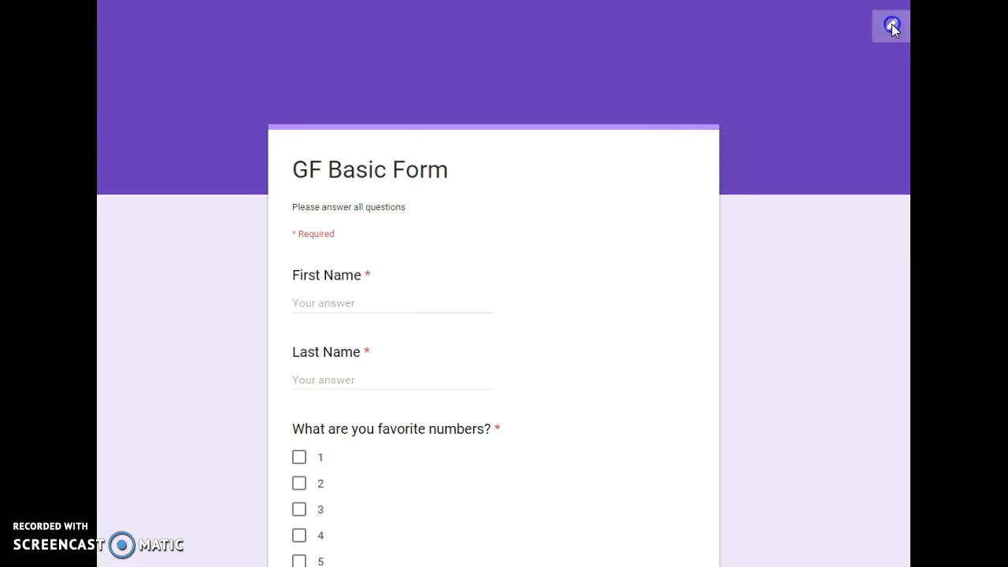
Add an "Ice Cream" row and an "It's OK" column to the "Please indicate your preferences." multiple choice grid
scroll(524, 476, "down", 4)
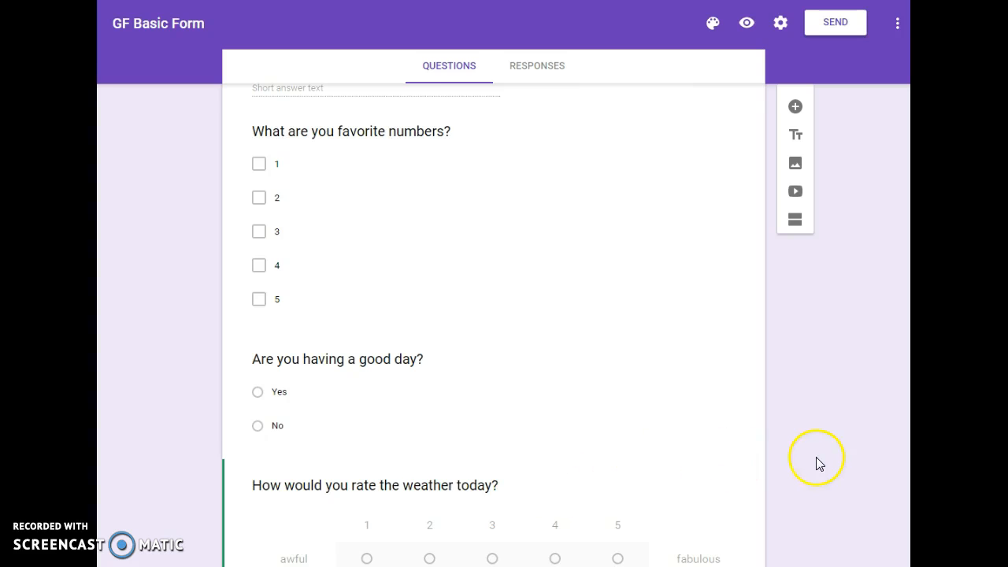
scroll(805, 460, "down", 2)
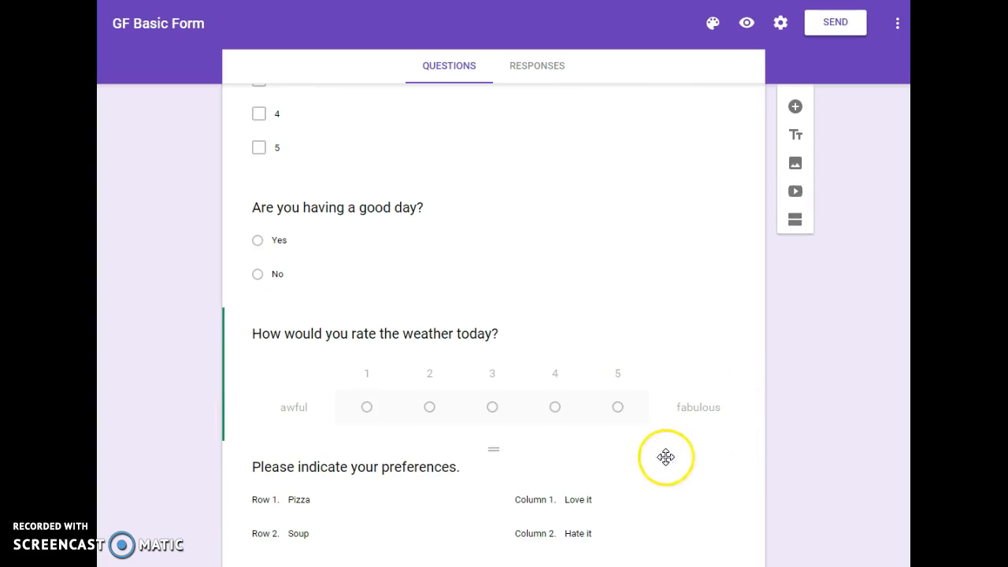
left_click(610, 456)
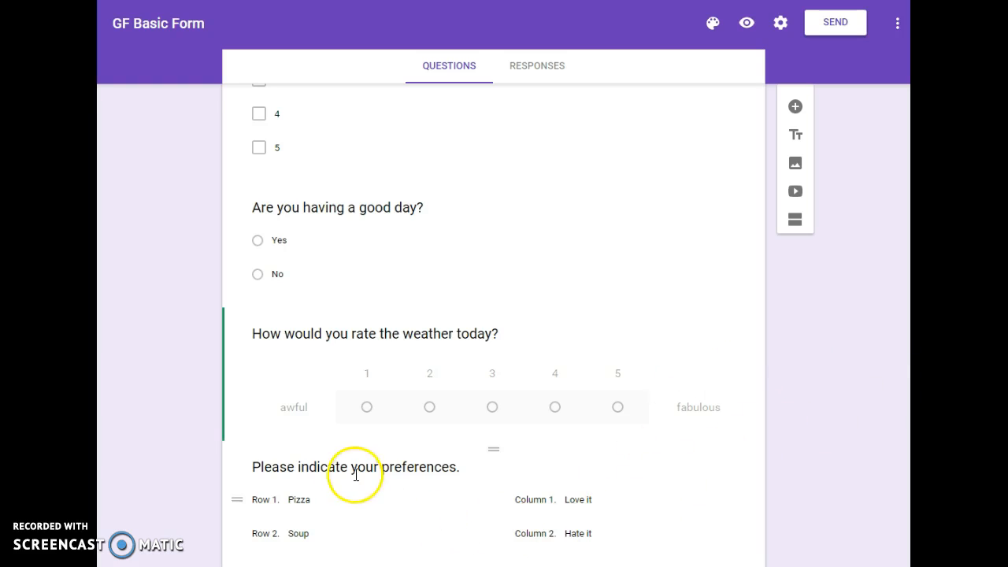
left_click(412, 499)
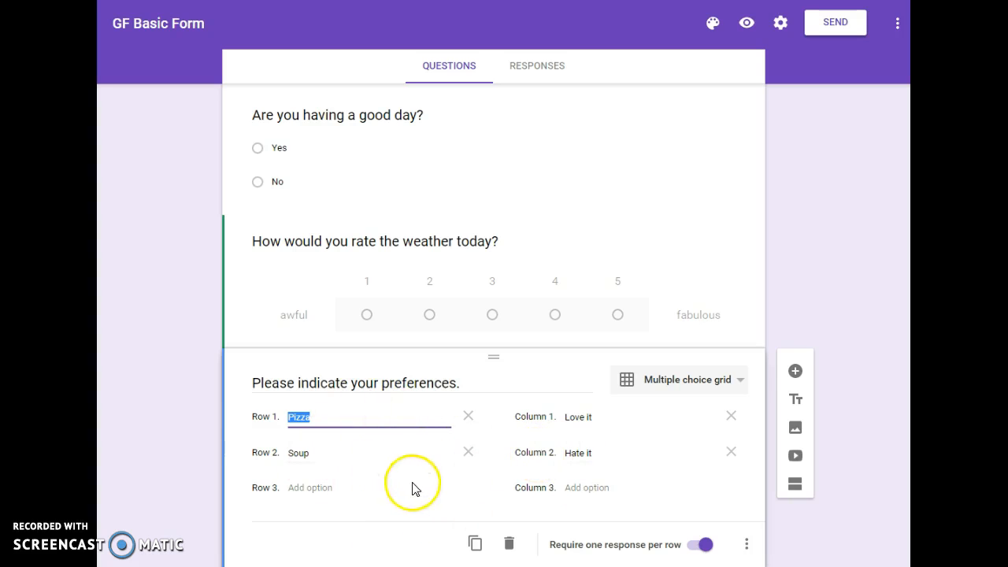
left_click(308, 489)
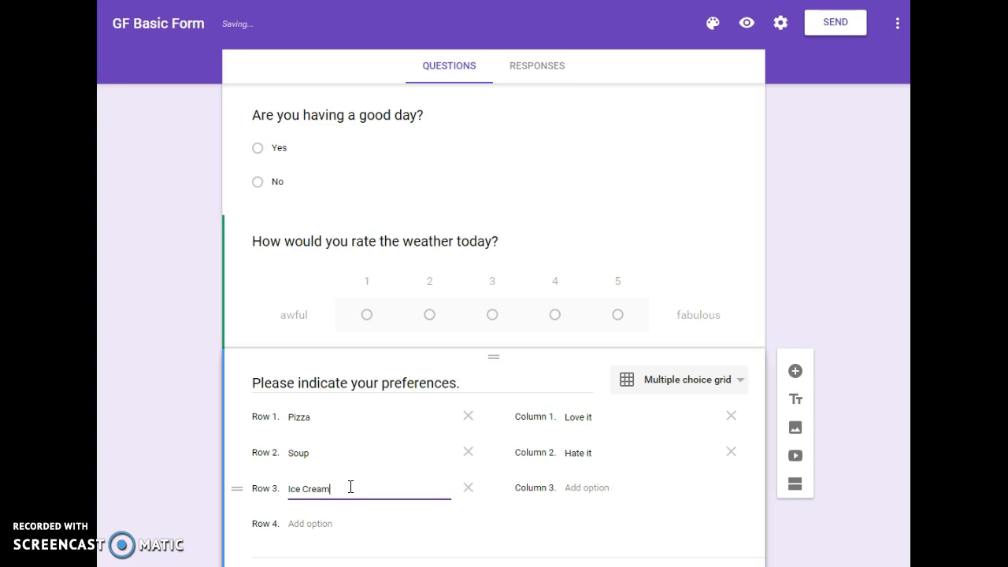
left_click(588, 488)
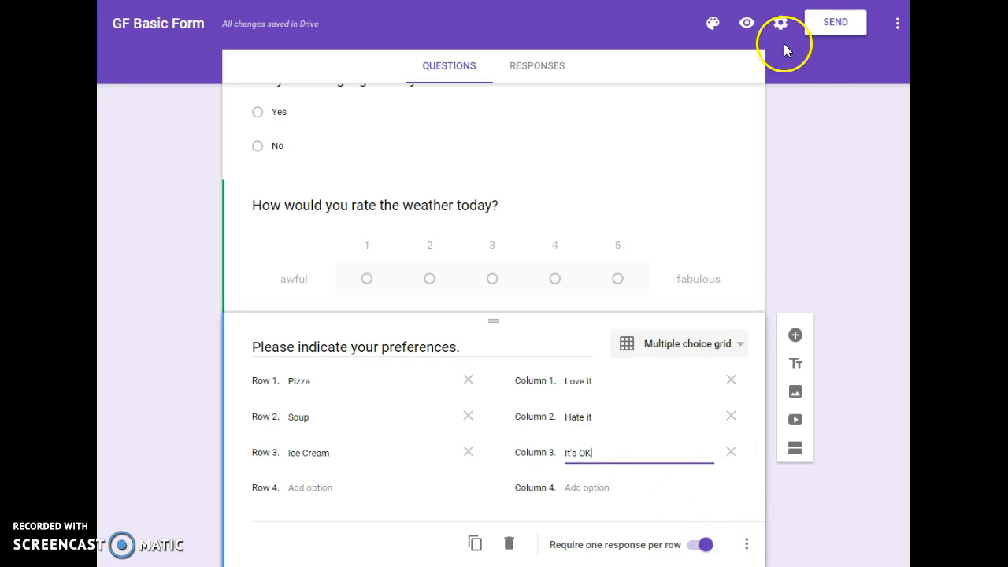
Preview the form to check the preferences grid, and return to the form editor
left_click(745, 23)
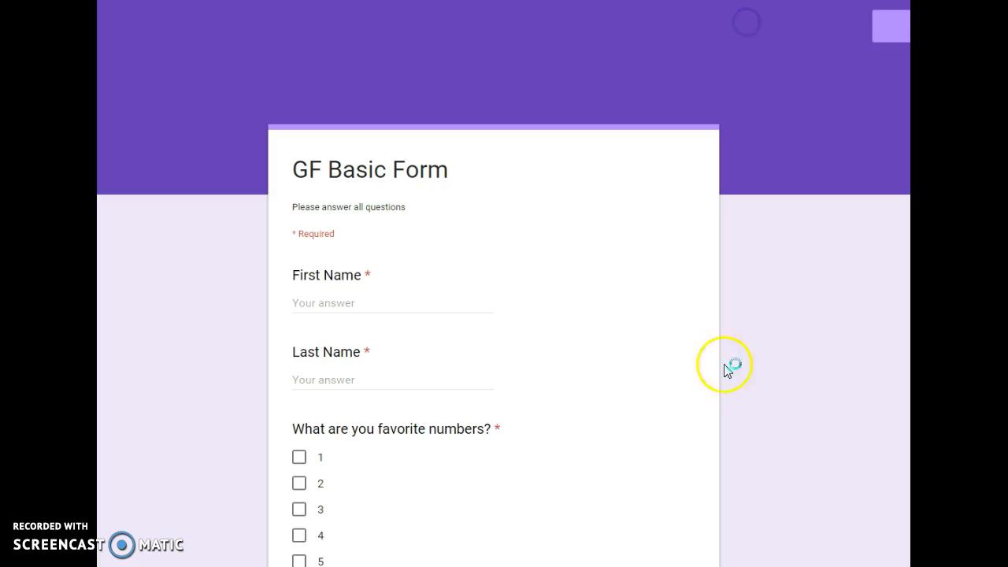
scroll(634, 418, "down", 7)
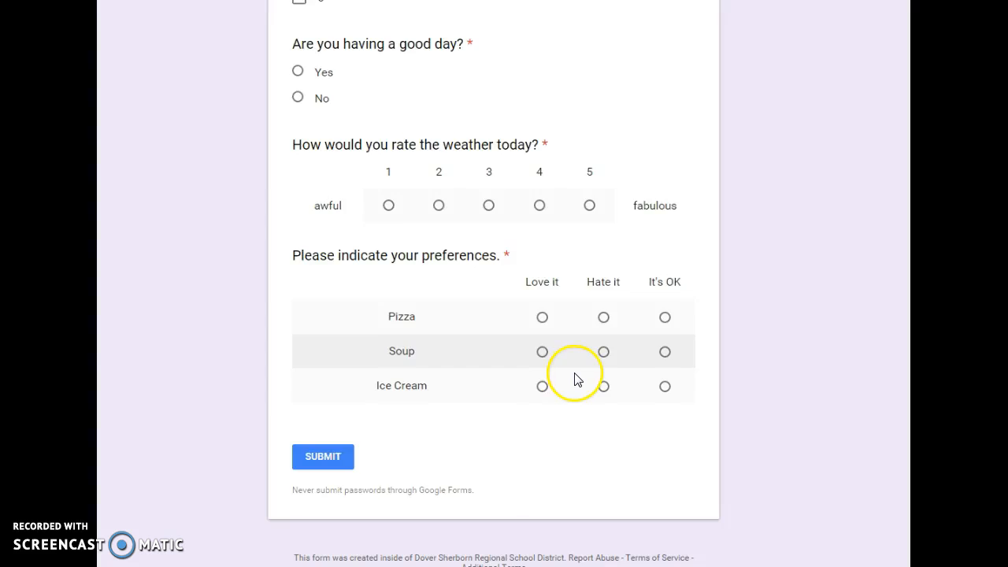
scroll(575, 380, "up", 7)
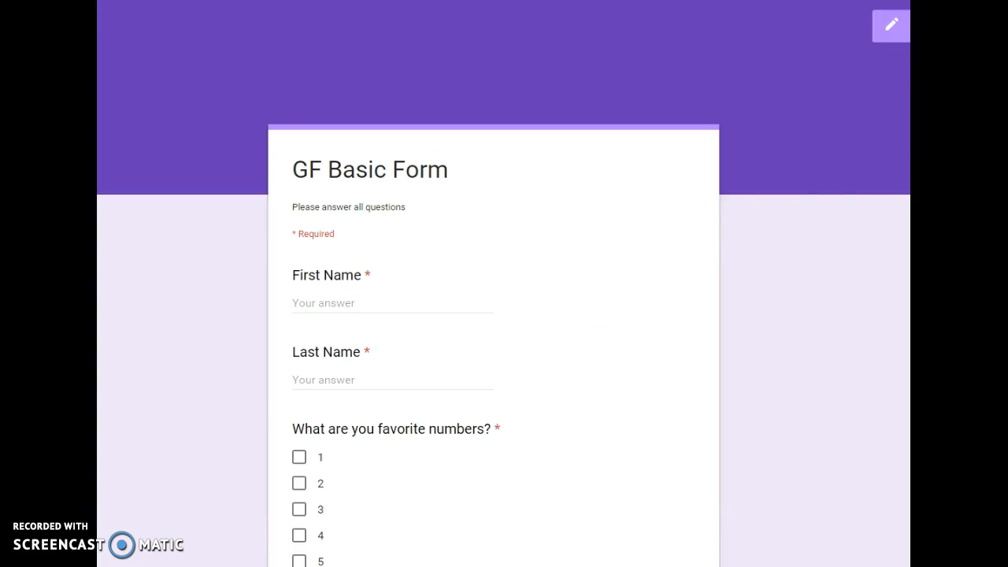
left_click(891, 26)
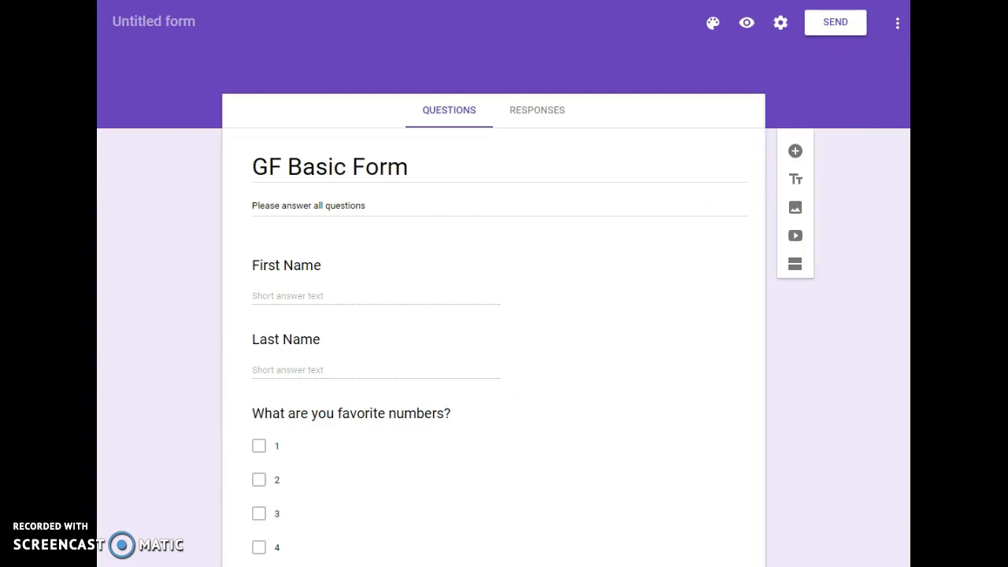
Insert the raiders-logo image into the form by uploading it from the Pictures library
scroll(476, 483, "down", 5)
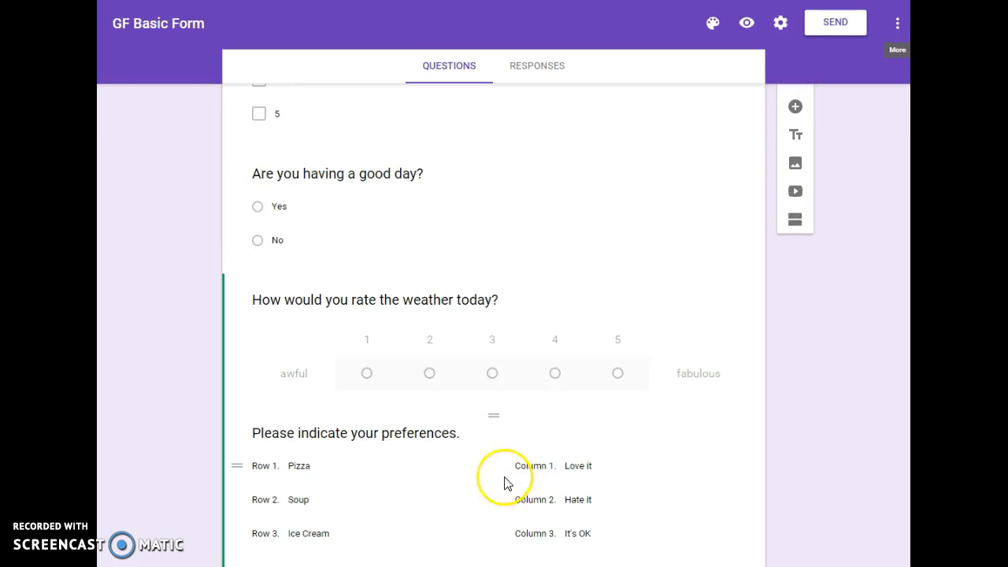
left_click(793, 163)
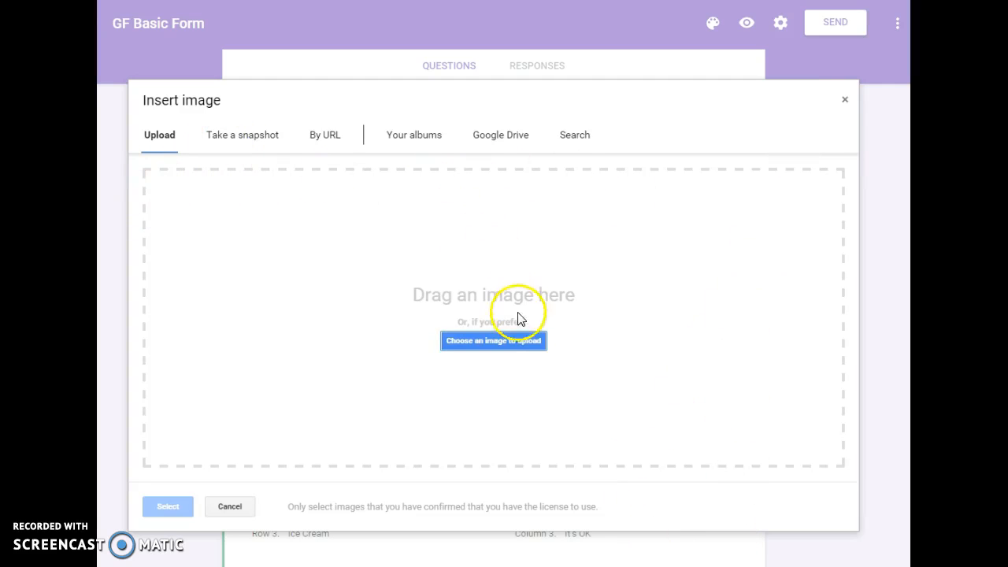
left_click(491, 341)
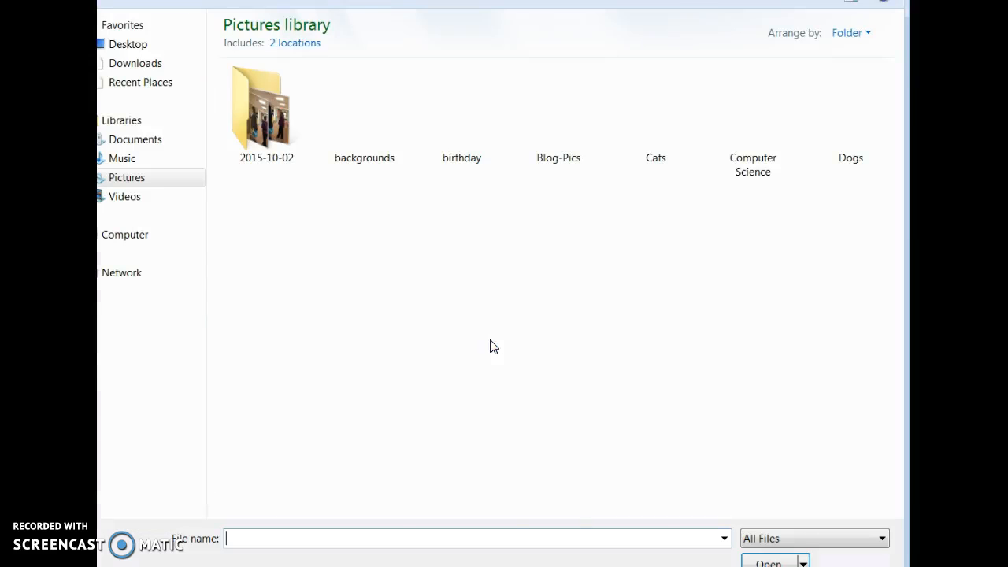
left_click_drag(896, 217, 895, 378)
left_click(856, 411)
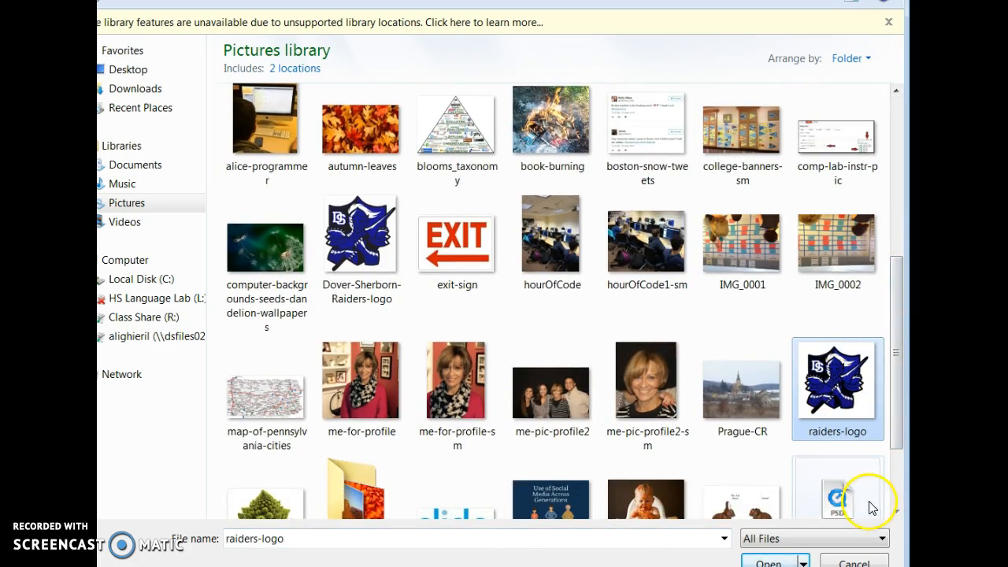
scroll(899, 398, "down", 1)
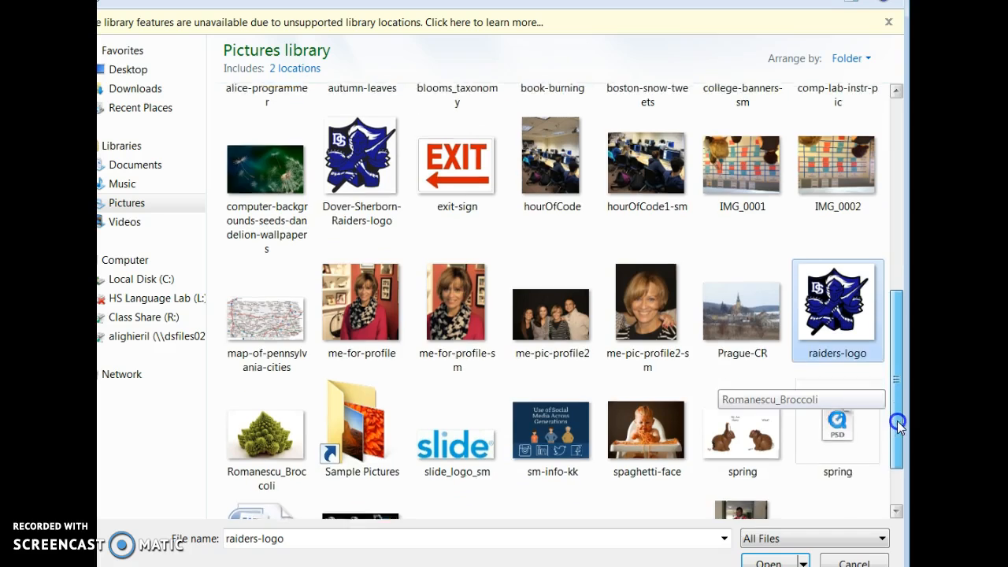
left_click(776, 561)
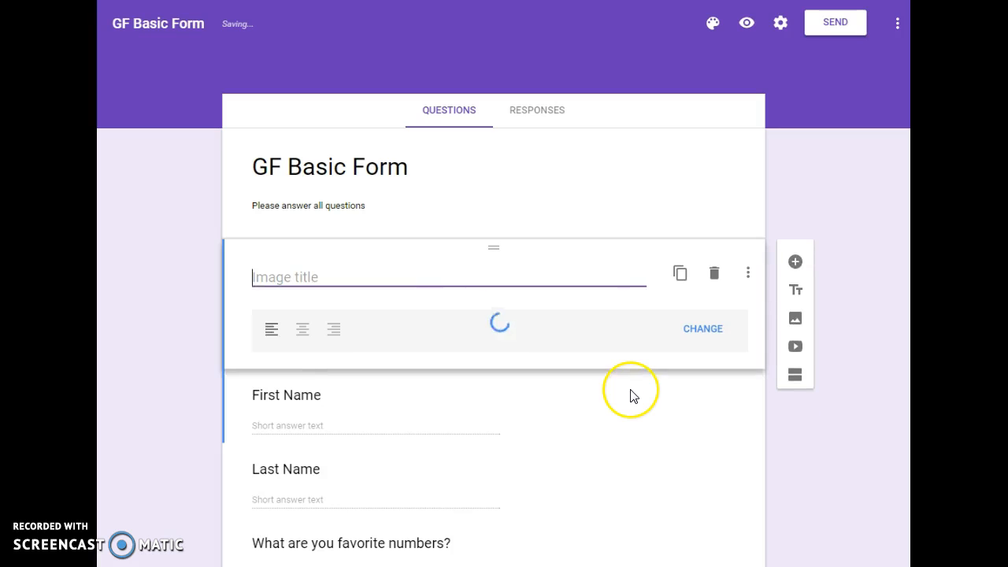
Shrink the logo image to about four fifths of its inserted size and center it
left_click(383, 414)
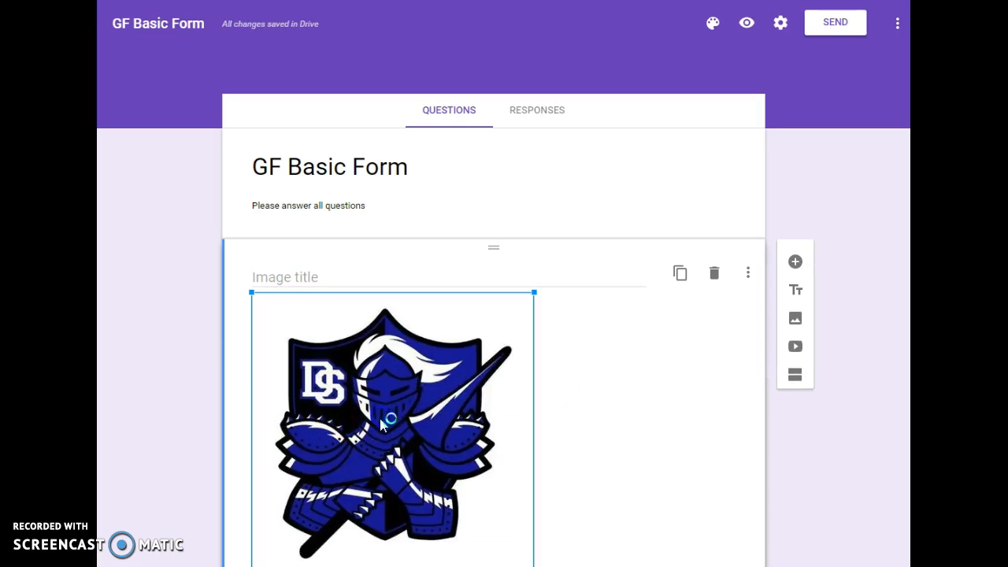
scroll(597, 465, "down", 1)
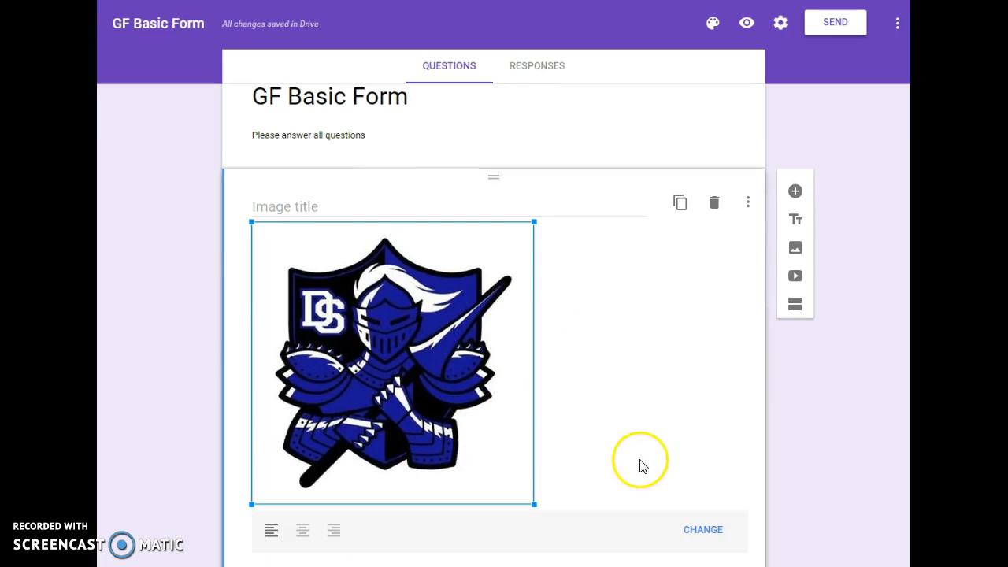
left_click_drag(535, 504, 473, 453)
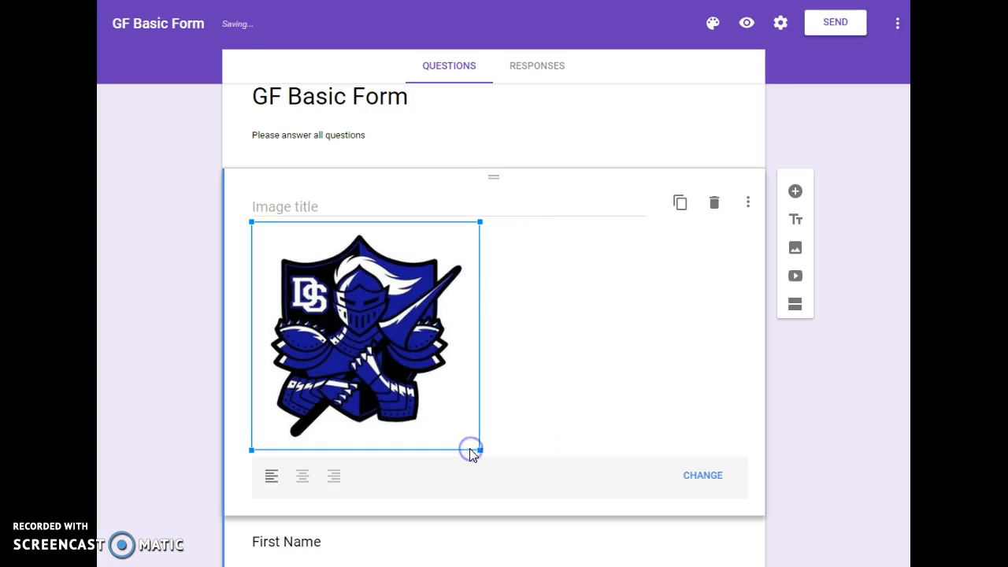
left_click(302, 476)
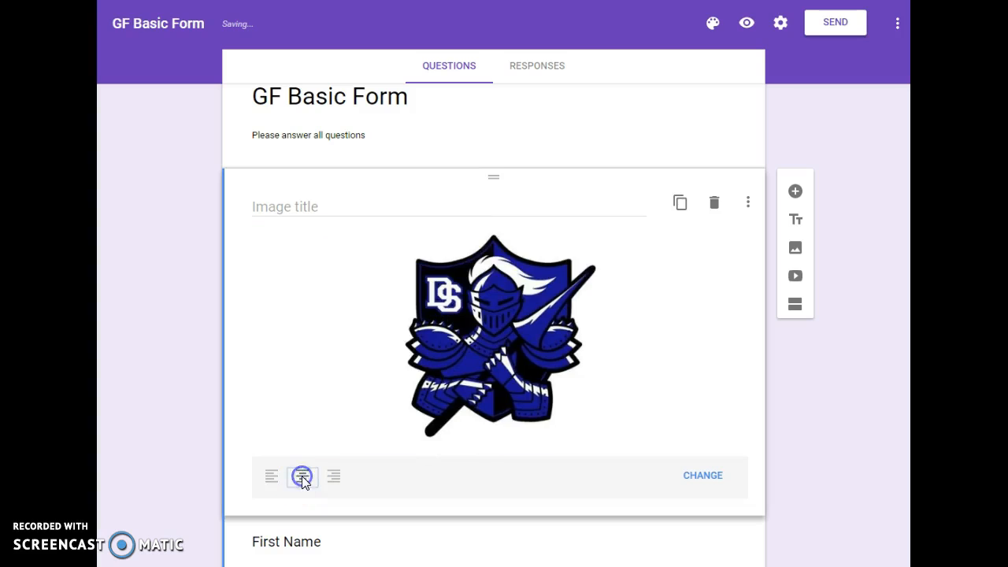
Title the logo image "Our school logo!" and preview the form
left_click(274, 205)
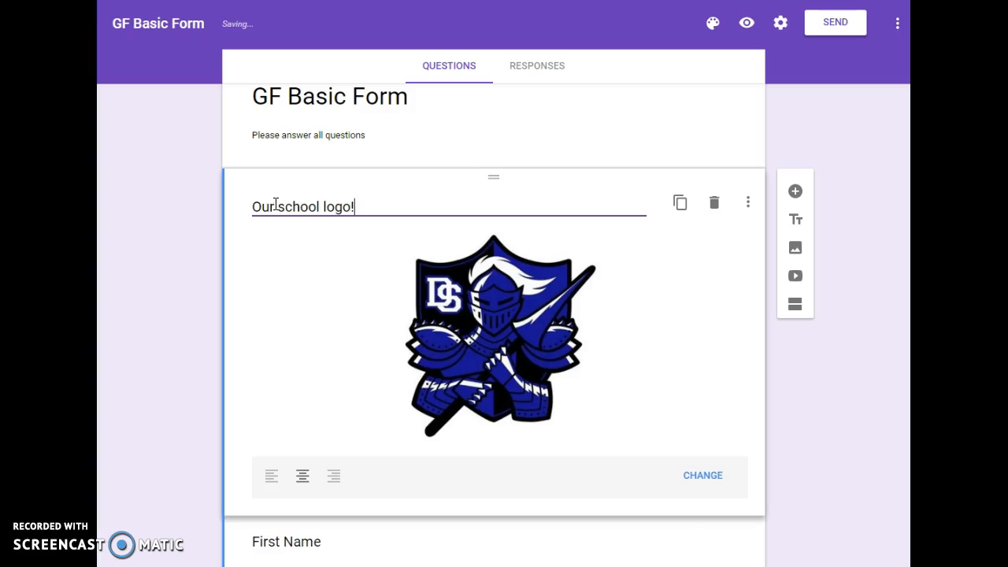
left_click(805, 423)
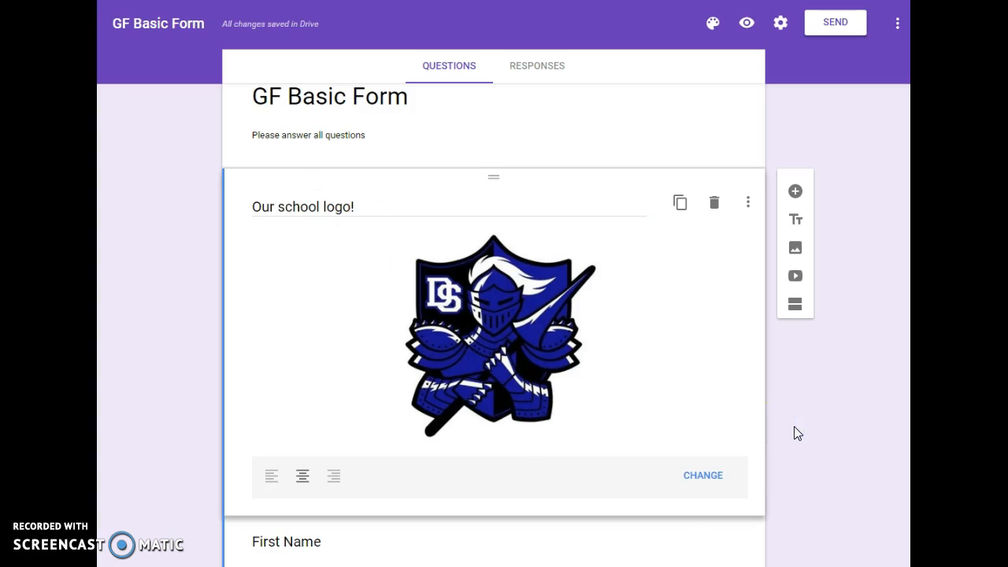
left_click(746, 23)
left_click(764, 335)
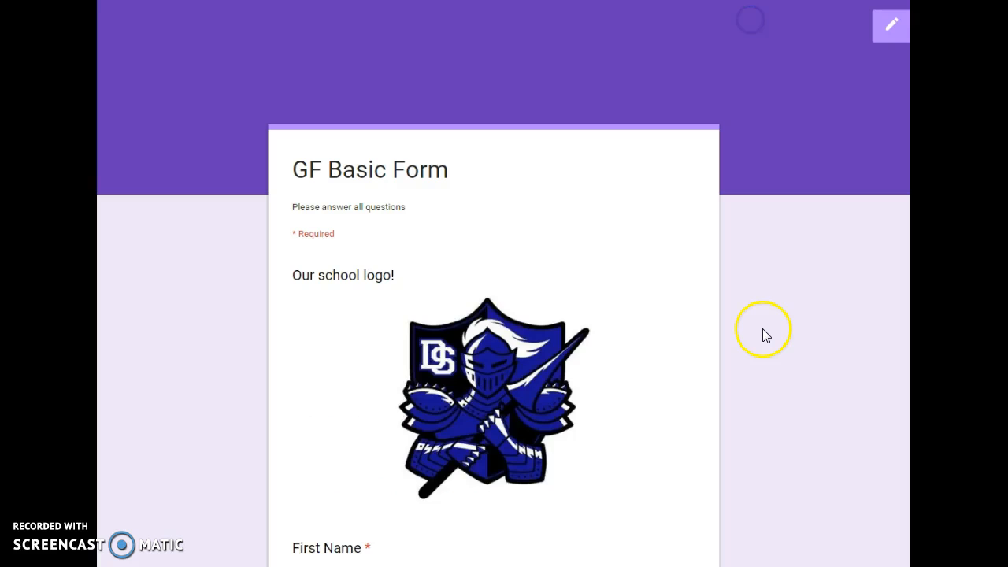
Check how the titled school logo appears above the name questions in the form preview
scroll(762, 337, "down", 1)
scroll(762, 337, "up", 1)
scroll(762, 339, "down", 3)
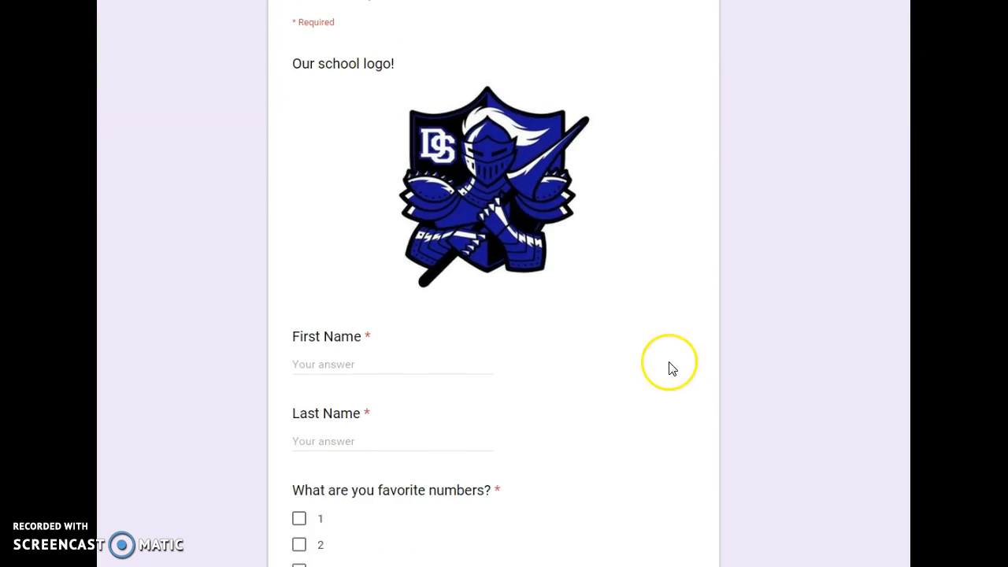
scroll(672, 368, "down", 1)
scroll(669, 367, "up", 3)
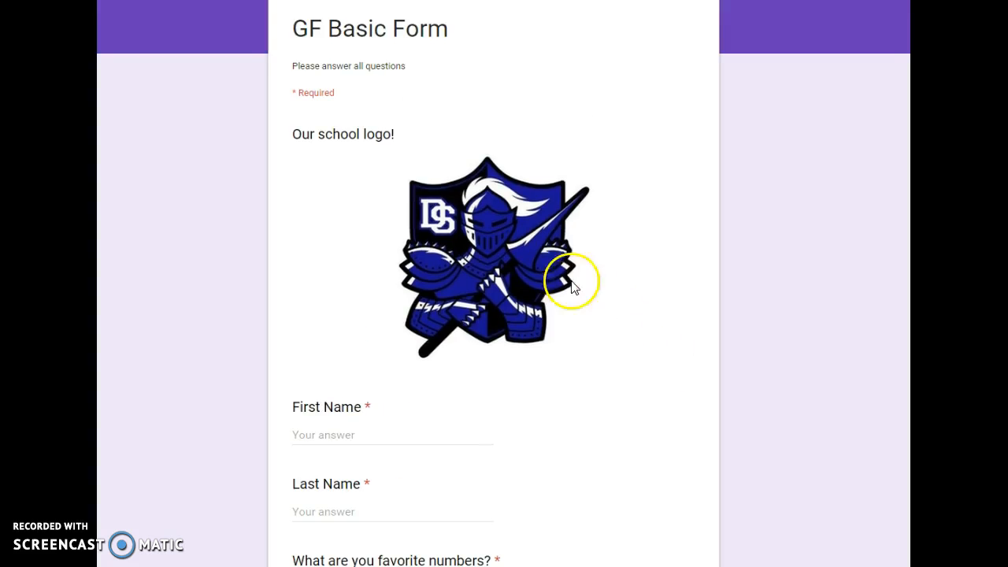
scroll(580, 299, "up", 1)
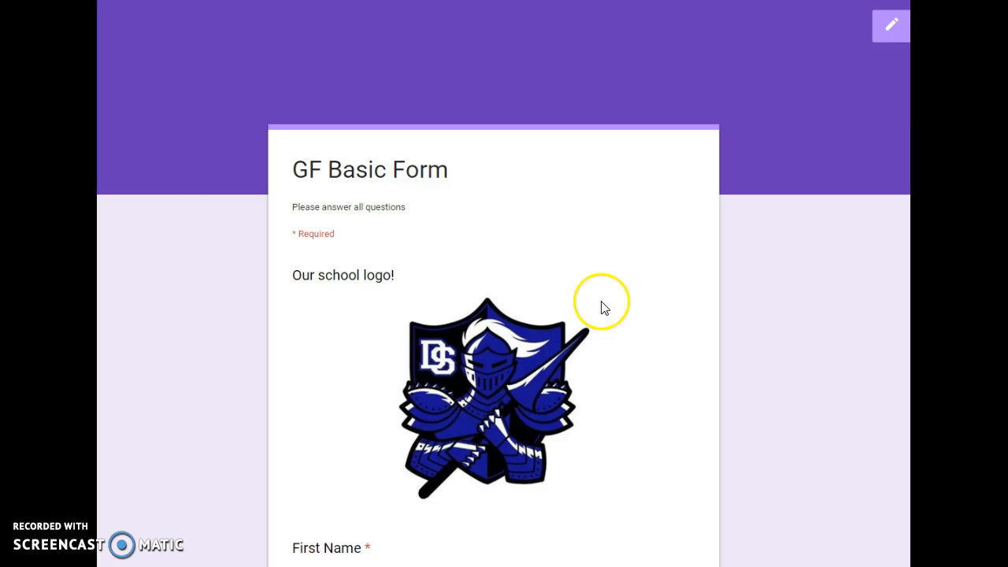
Return to the form editor and move the school logo image to the end of the form, below the preferences grid
left_click(892, 30)
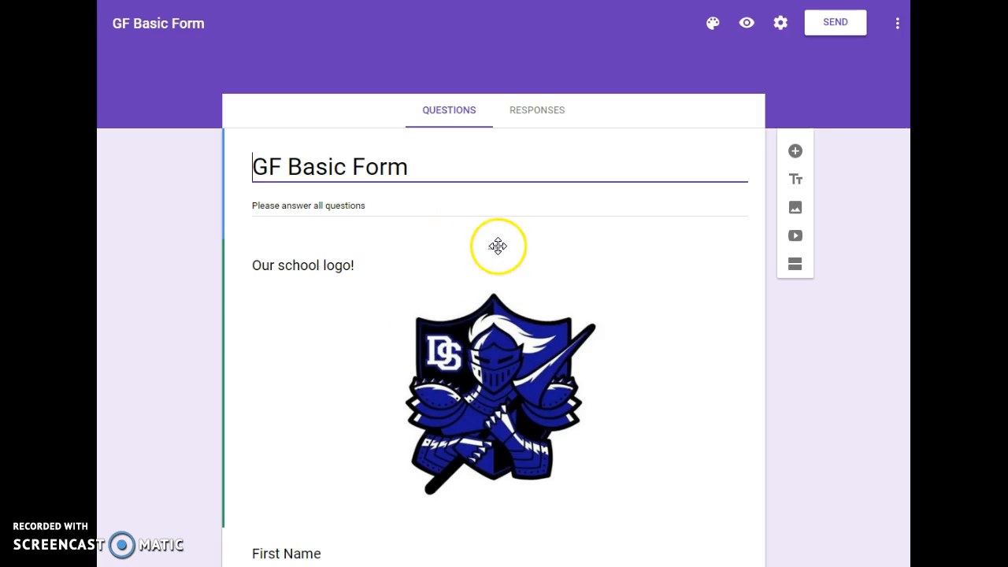
left_click_drag(494, 249, 530, 401)
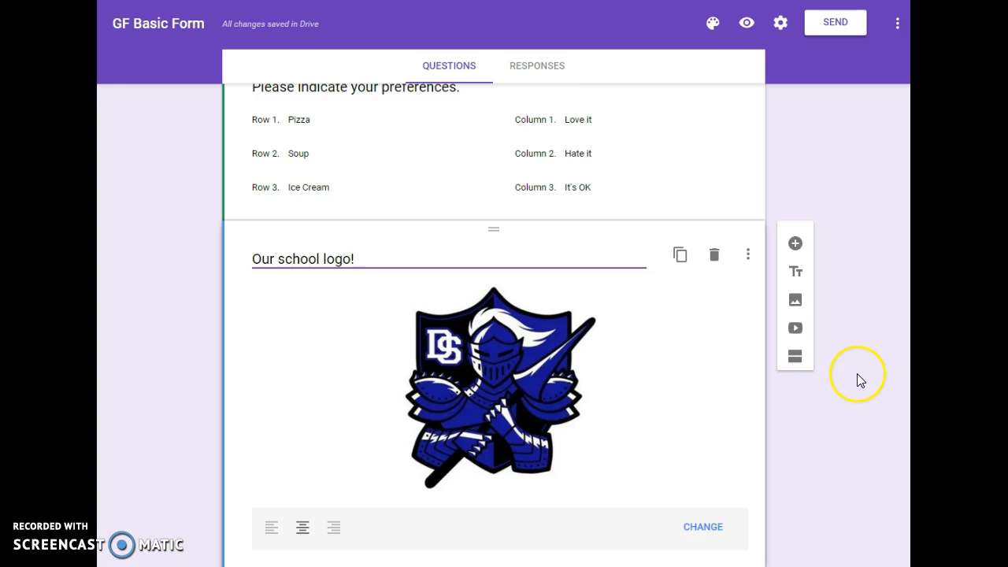
left_click(693, 417)
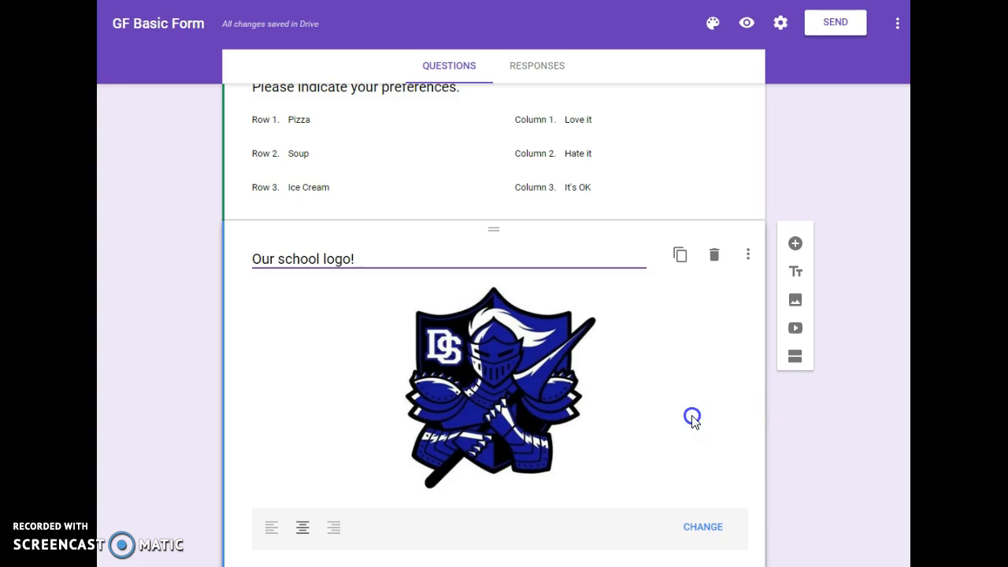
Search YouTube for "google slides" and insert the video "Google Slides - Tutorial 01 - Creating a PDF (E-Book)" below the logo
left_click(801, 329)
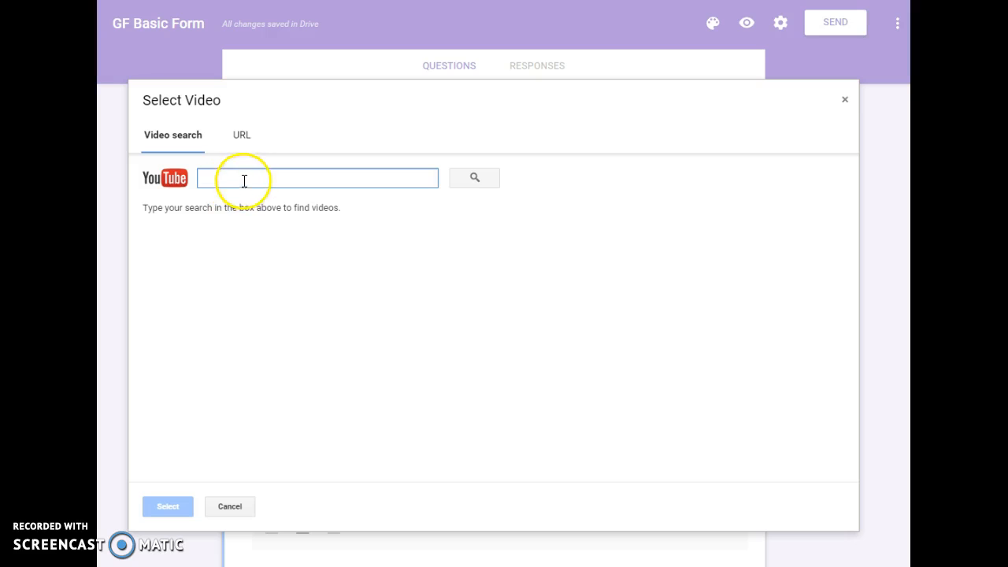
left_click(239, 136)
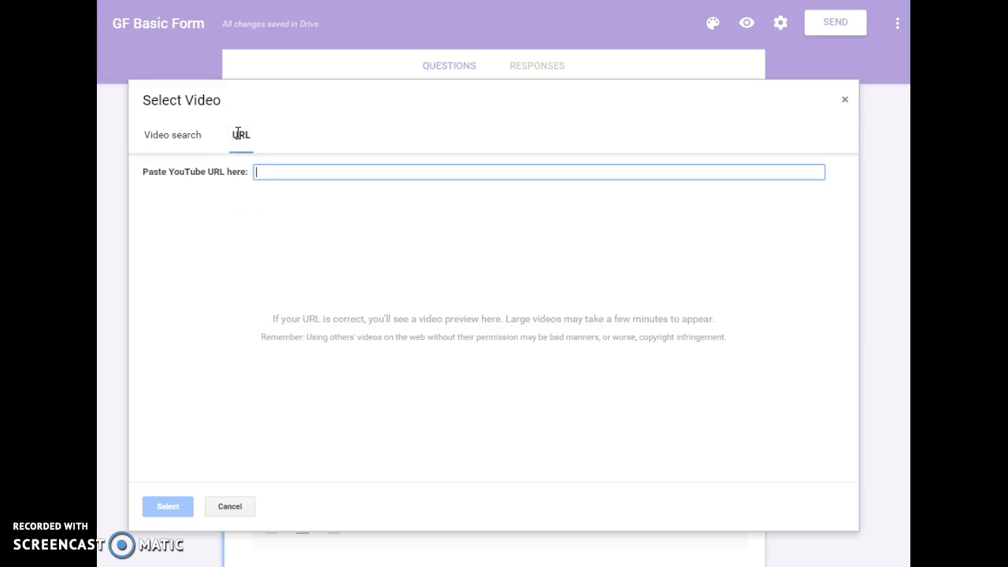
left_click(259, 144)
left_click(270, 171)
left_click(175, 135)
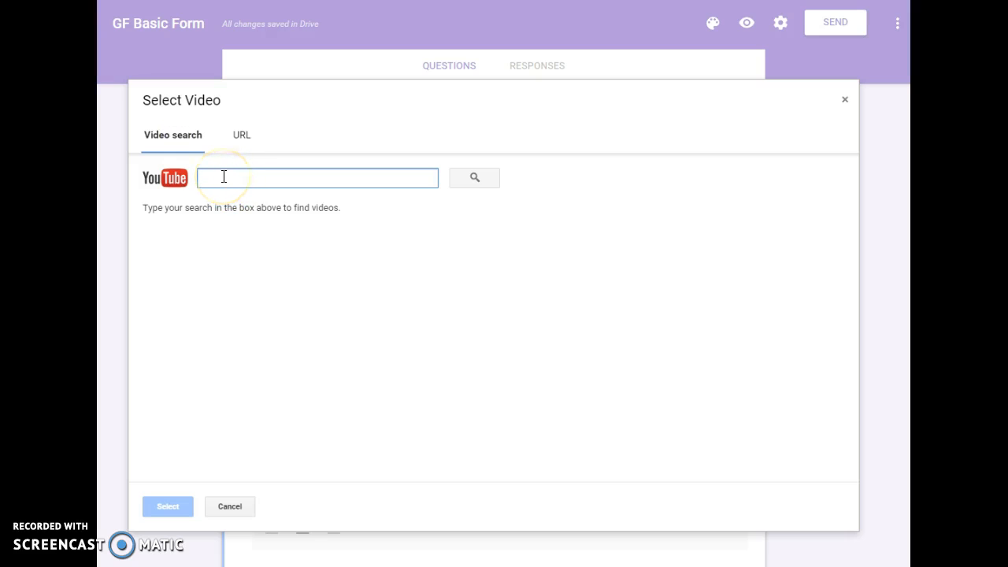
type("google slides")
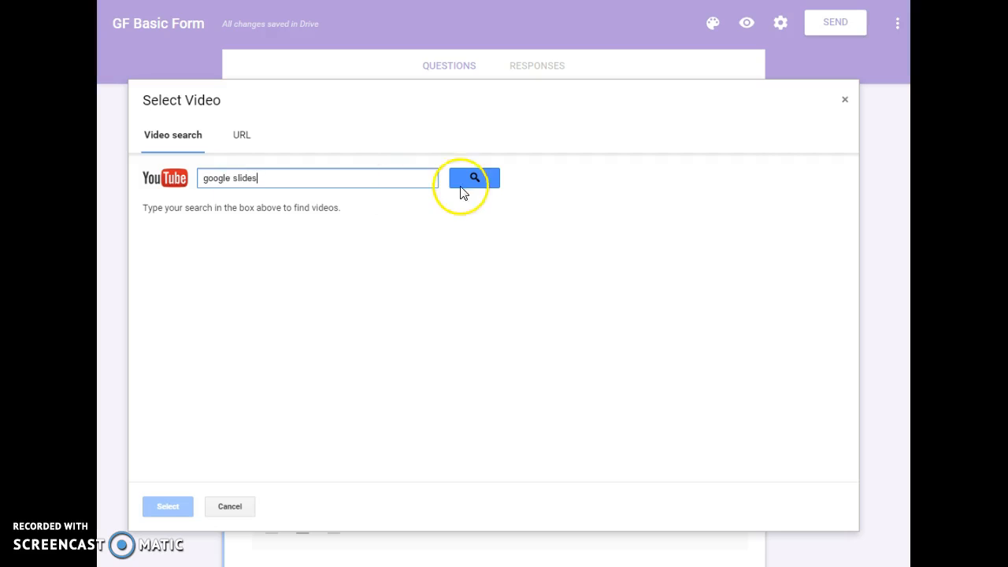
left_click(483, 176)
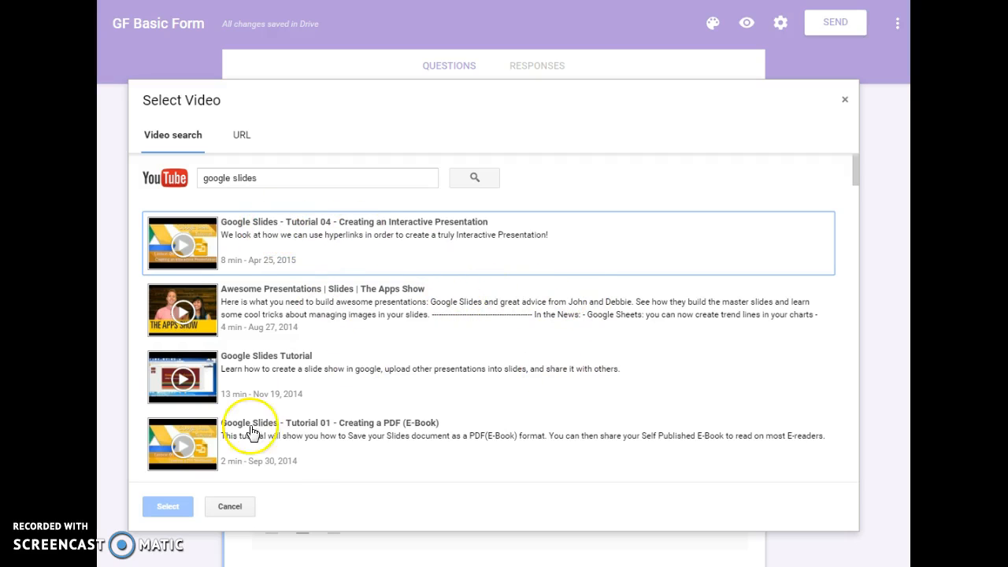
left_click(277, 429)
left_click(184, 510)
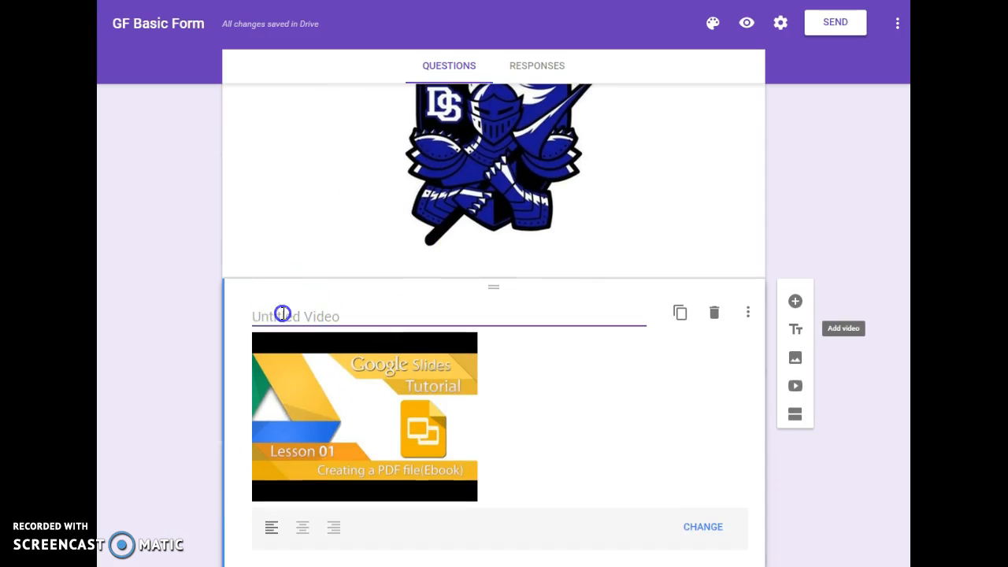
Title the video "Please watch the following video and be prepared to participate in our class discussion."
type("Please watch the following video and be prepared to participate in our class discussion.")
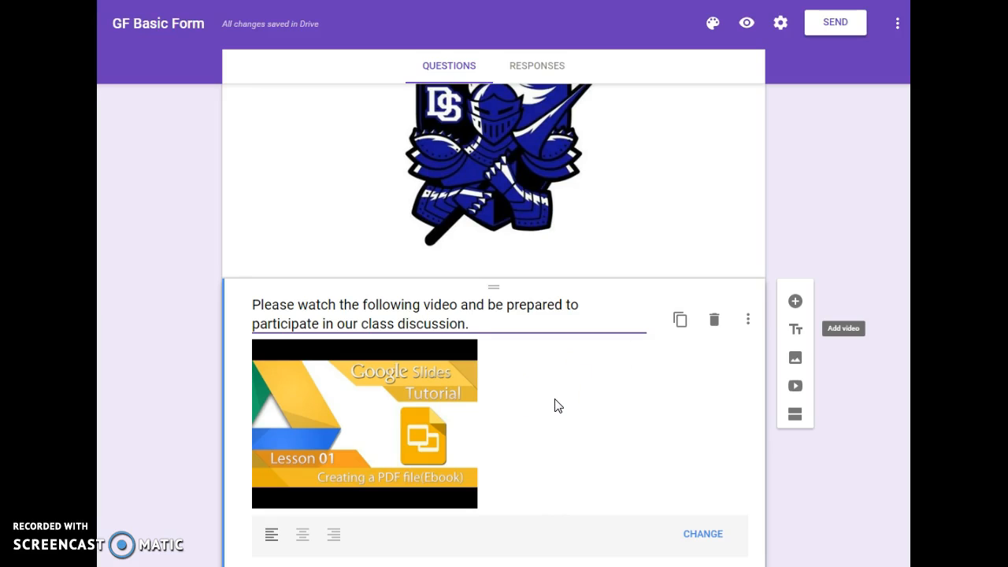
Center the inserted video in its section and enlarge it slightly
left_click(373, 427)
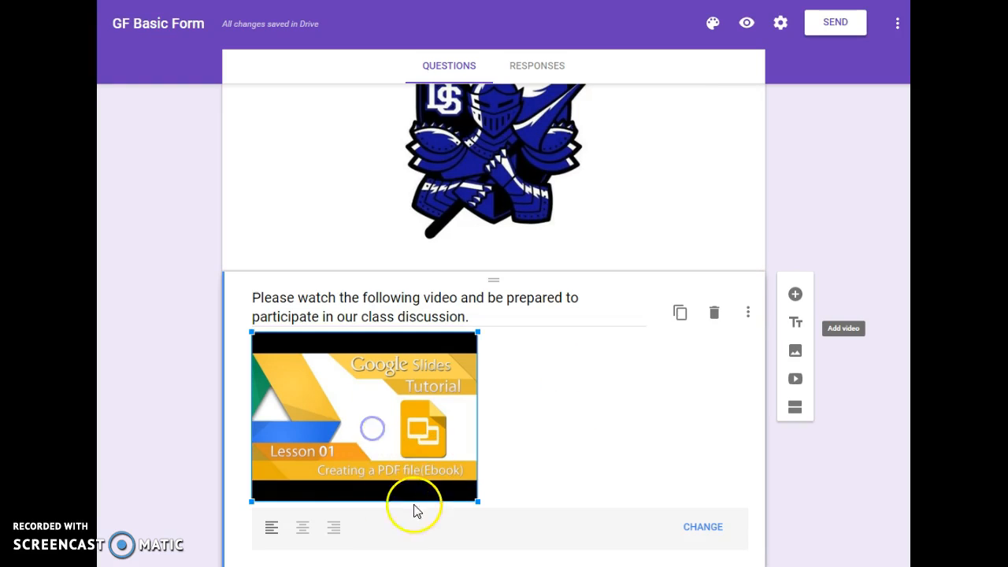
left_click(303, 530)
left_click(471, 472)
left_click(612, 504)
left_click_drag(612, 501, 622, 511)
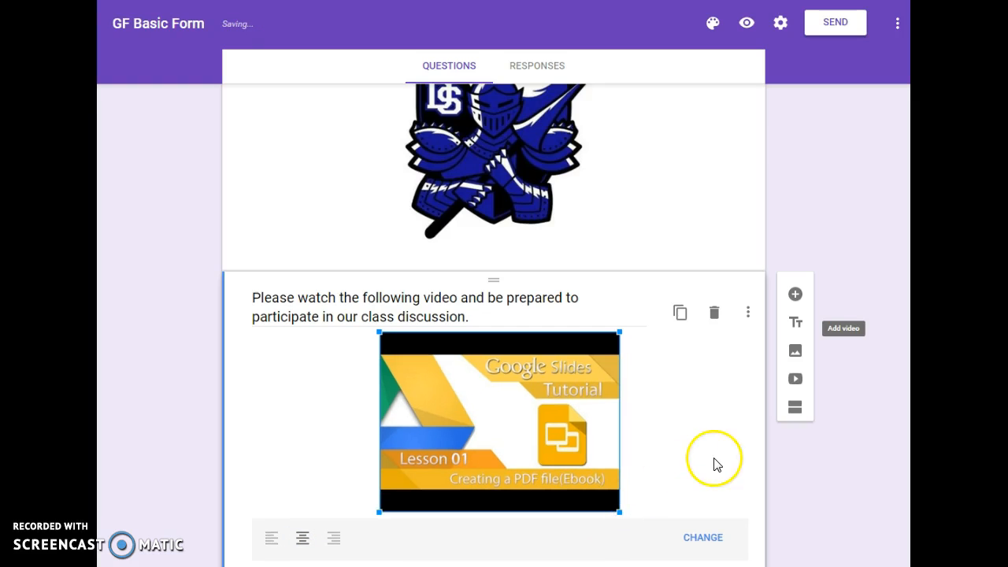
Preview the form and review all questions down to the relocated logo and the embedded video
scroll(703, 377, "up", 10)
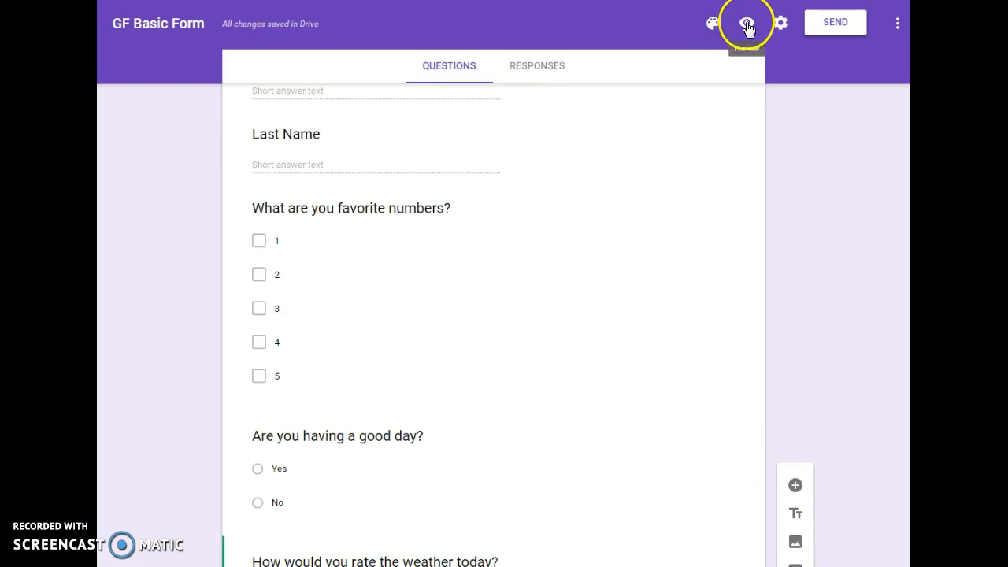
left_click(747, 26)
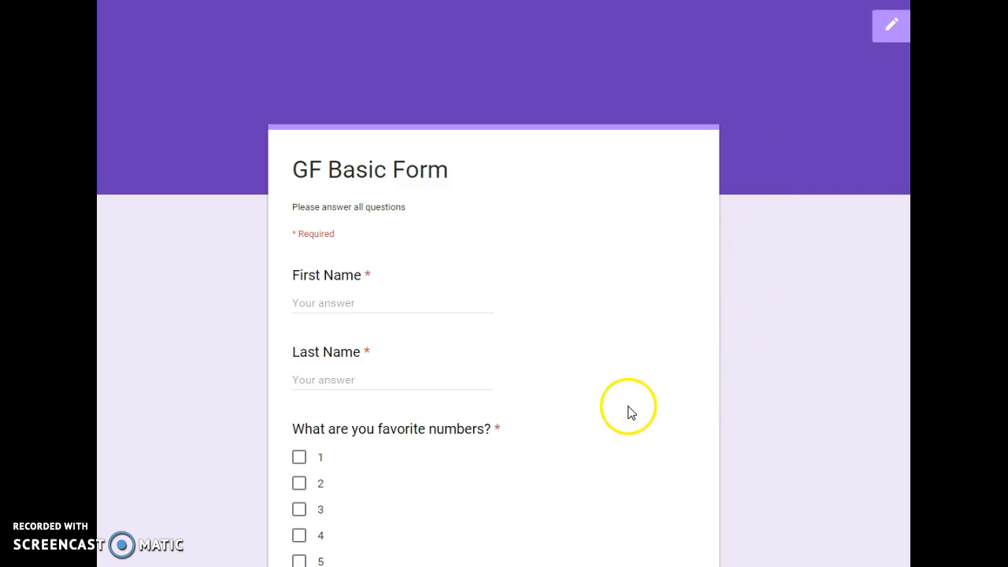
scroll(630, 411, "down", 5)
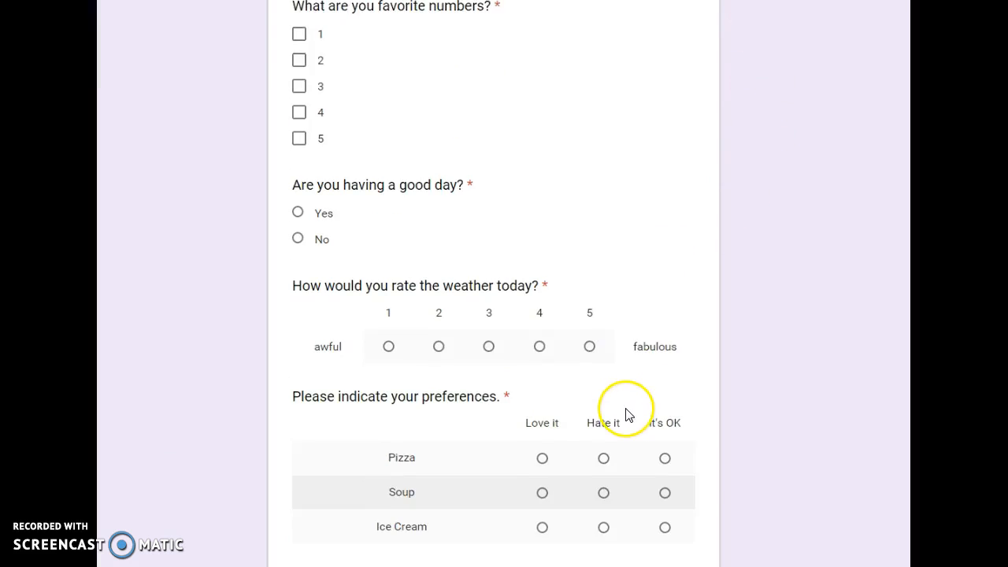
scroll(627, 413, "down", 1)
scroll(626, 411, "down", 3)
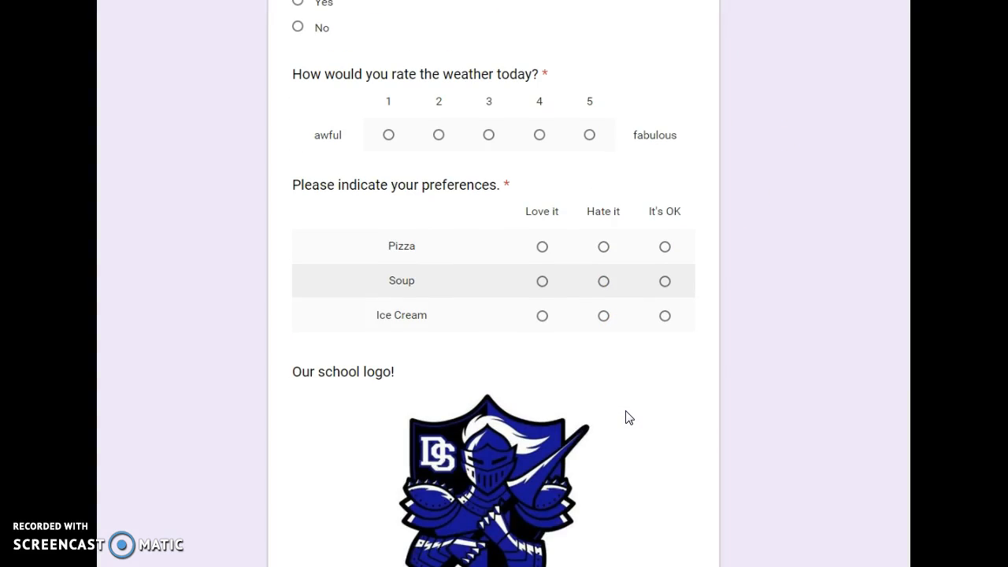
scroll(629, 418, "down", 4)
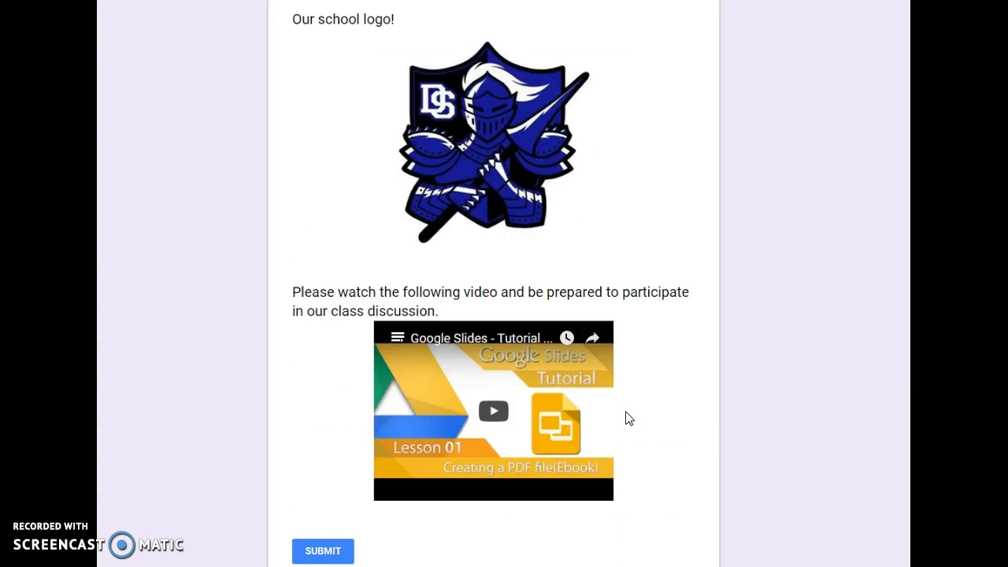
scroll(627, 418, "up", 14)
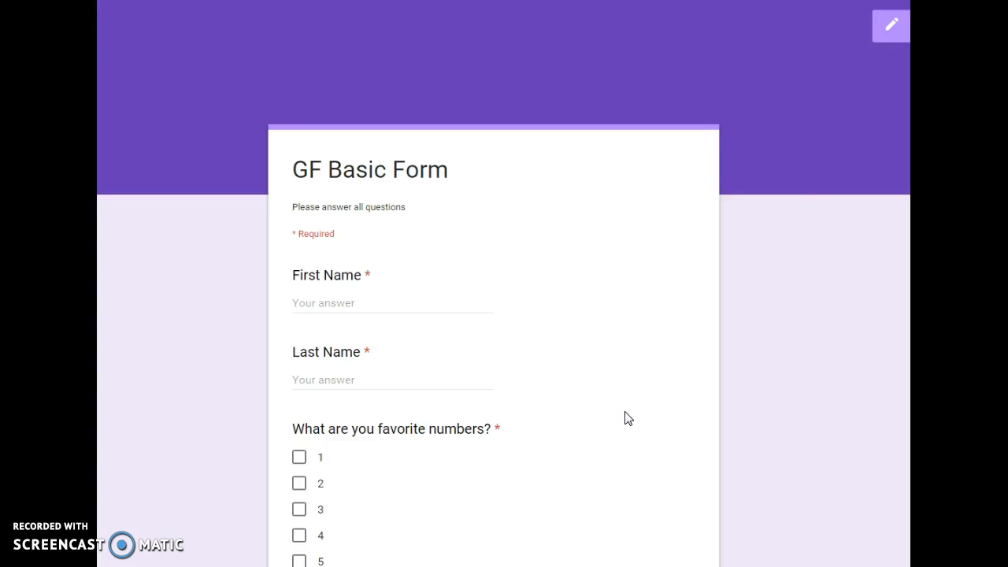